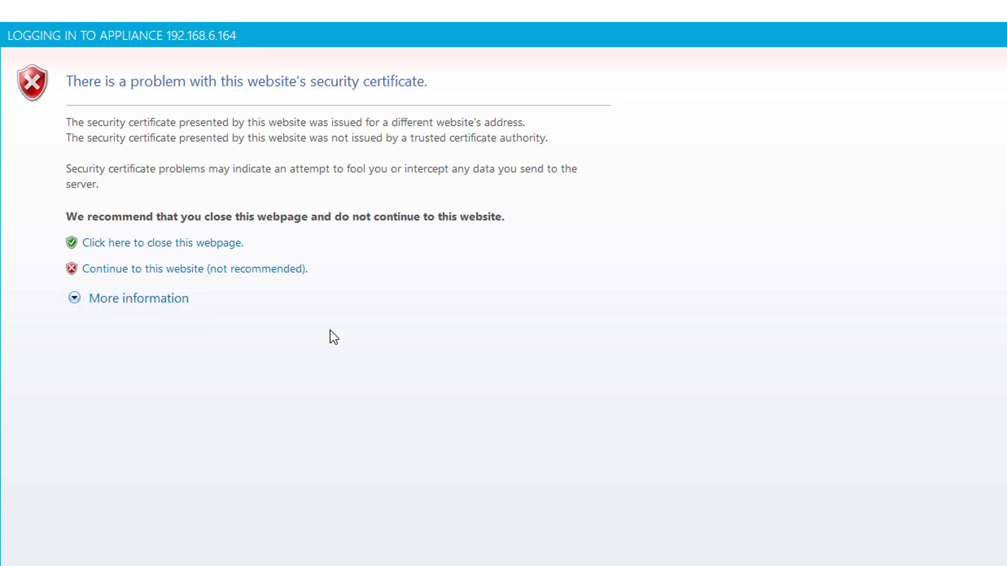
Proceed past the certificate warning and choose the Local directory for sign-in.
left_click(256, 271)
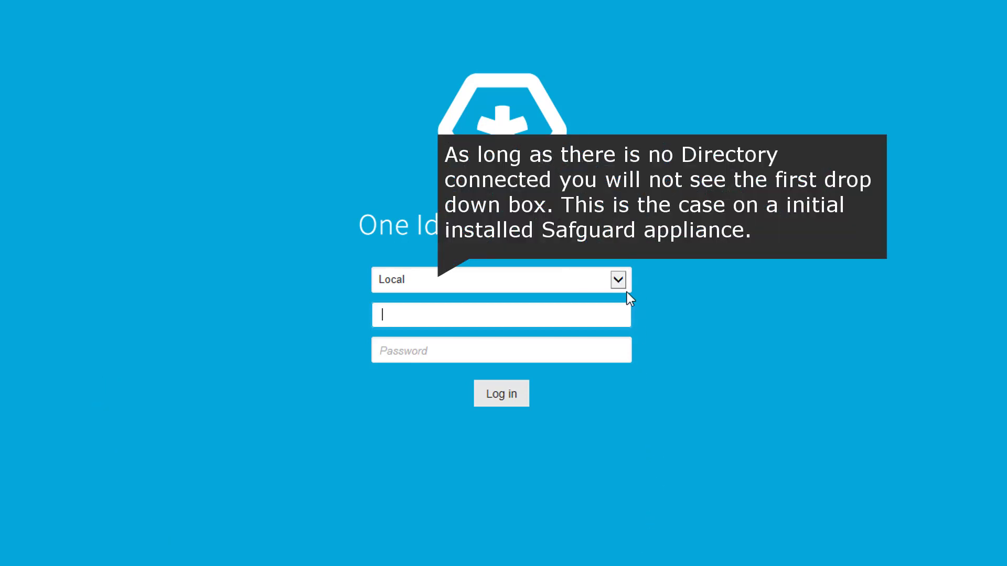
left_click(618, 280)
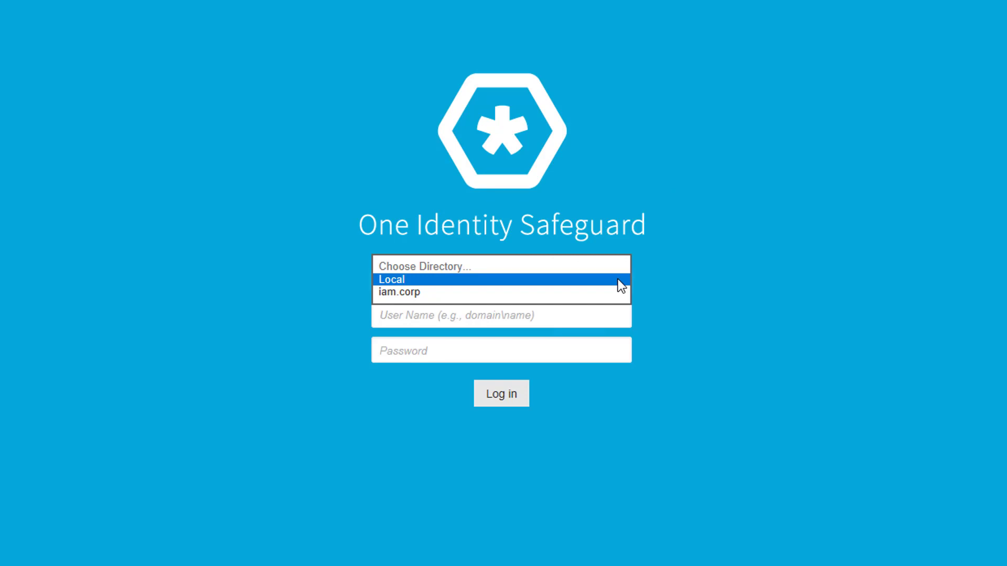
left_click(562, 286)
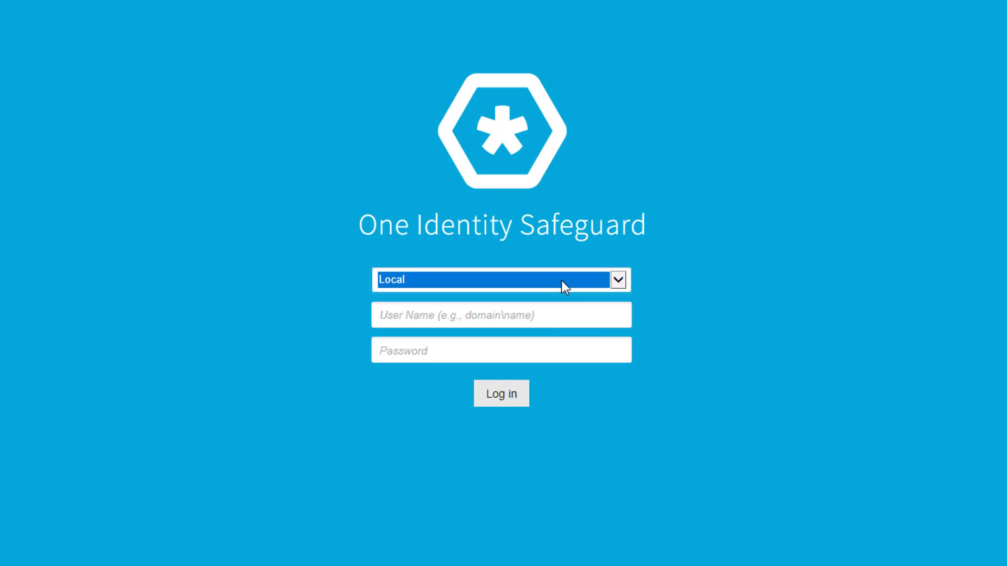
Log in as the local Admin user with its password.
left_click(546, 324)
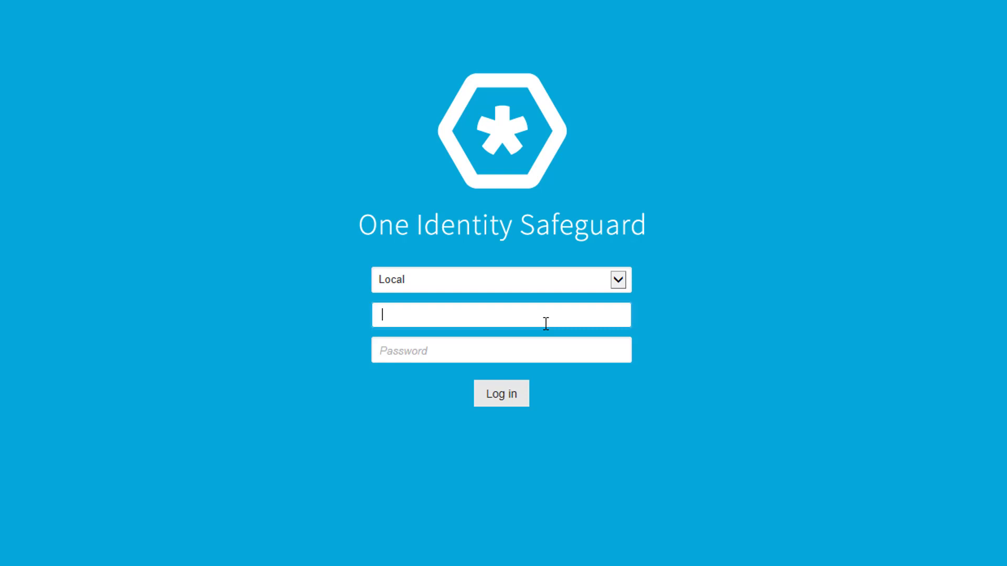
type("Admin")
key("Tab")
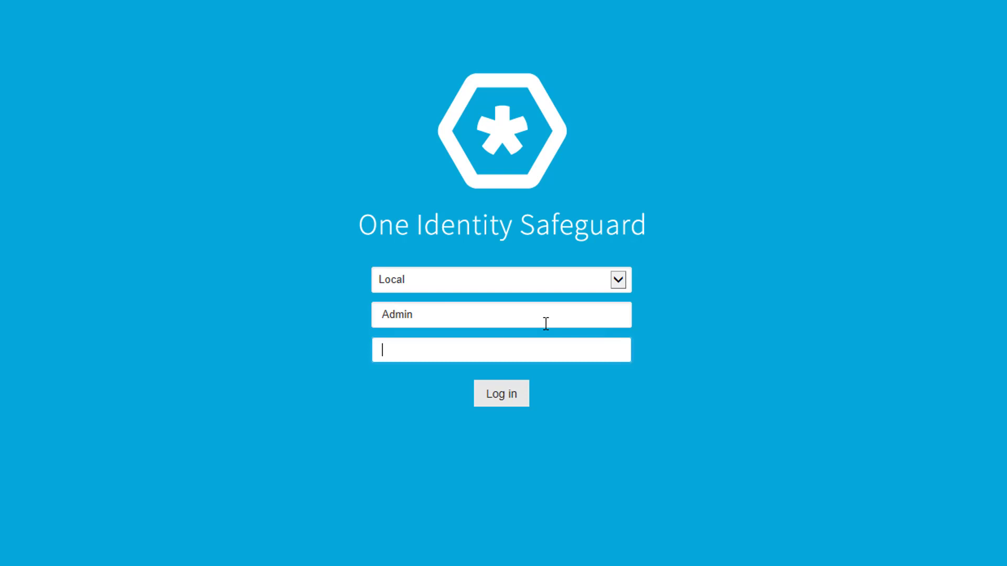
type("********")
key("Return")
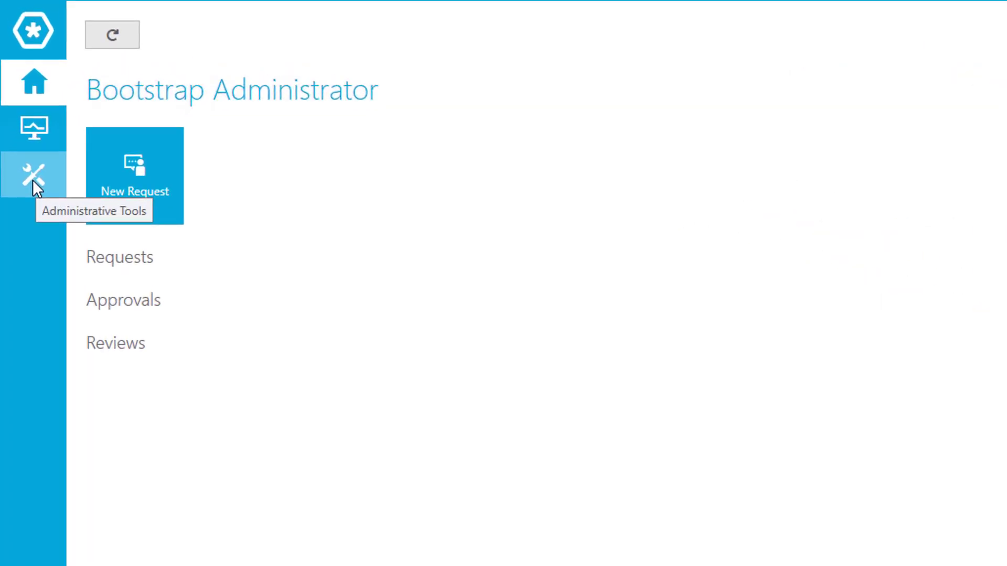
Open the Users page under Administrative Tools.
left_click(33, 175)
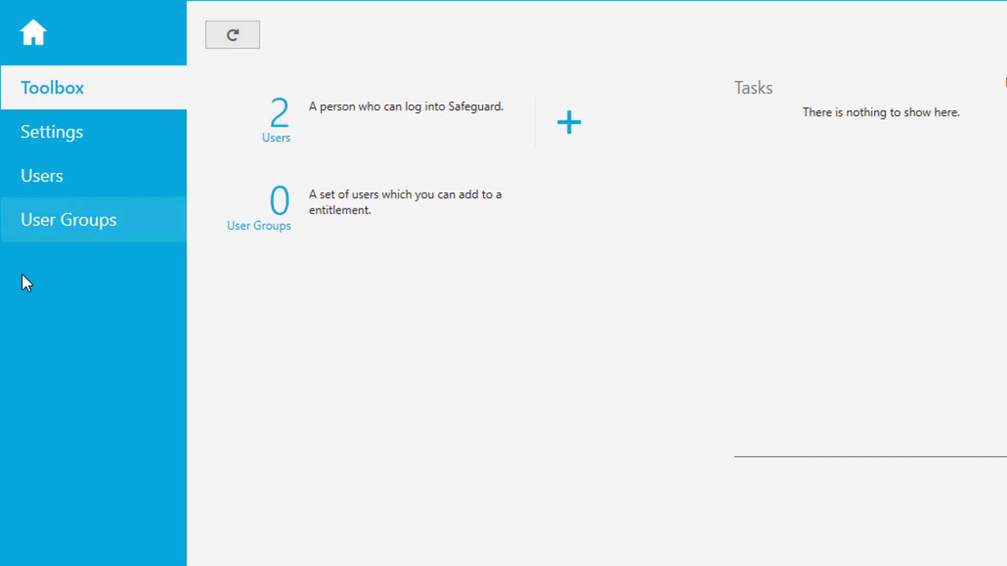
left_click(29, 174)
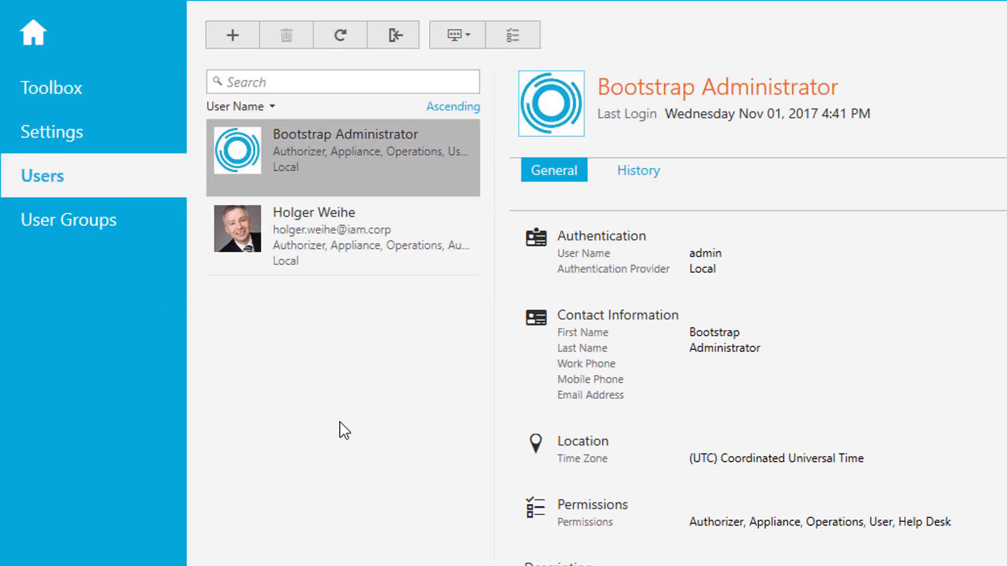
Add a local user 'Safeguard Admin', set and confirm its password, and continue to Contact Information.
left_click(233, 35)
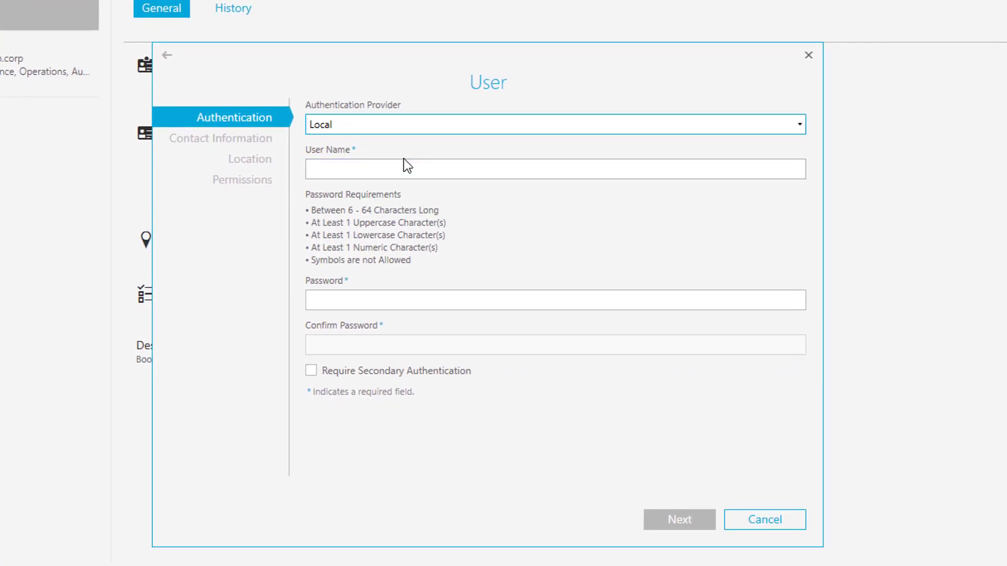
left_click(353, 166)
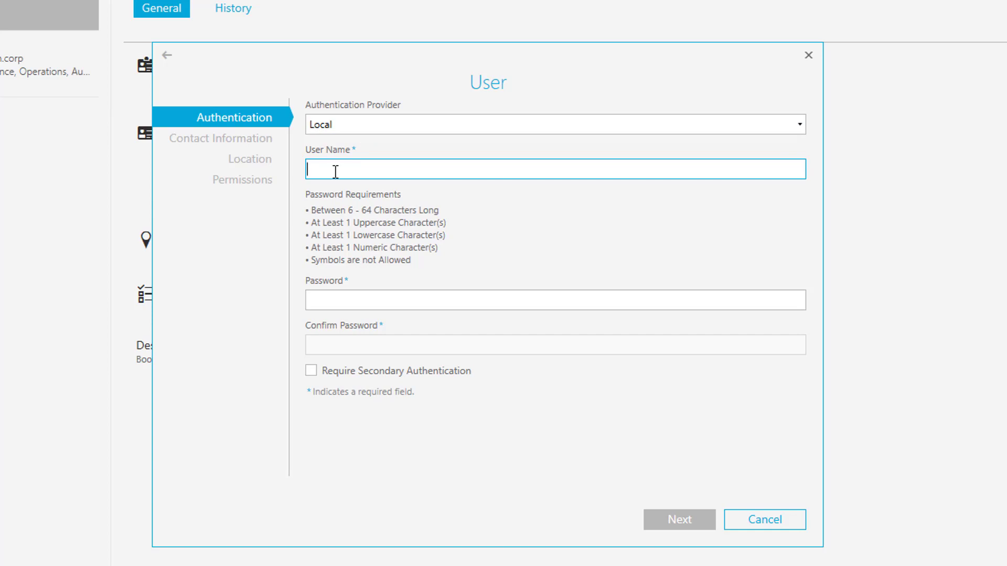
type("Safeguard Admin")
left_click(351, 303)
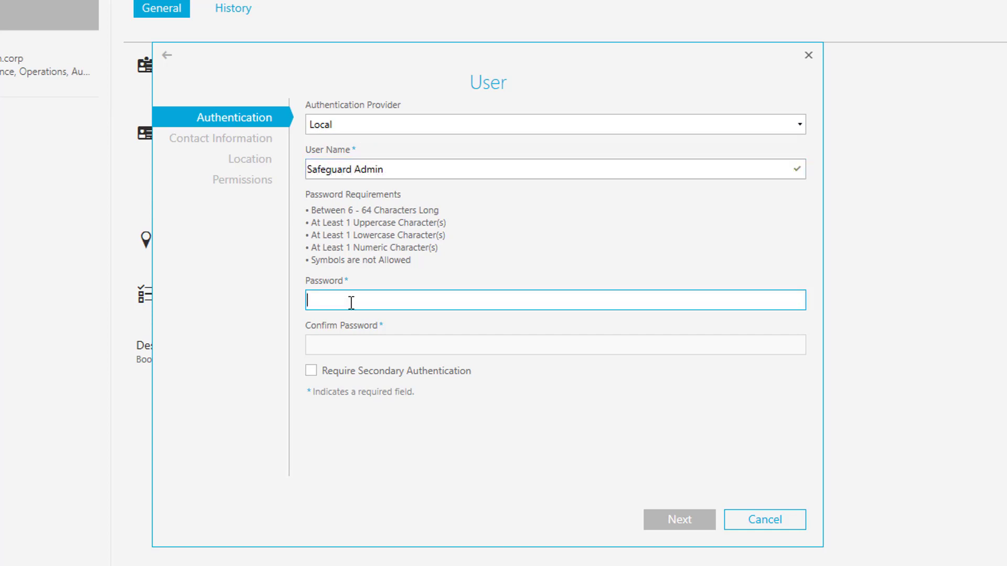
type("••••••")
key("Tab")
type("••••••")
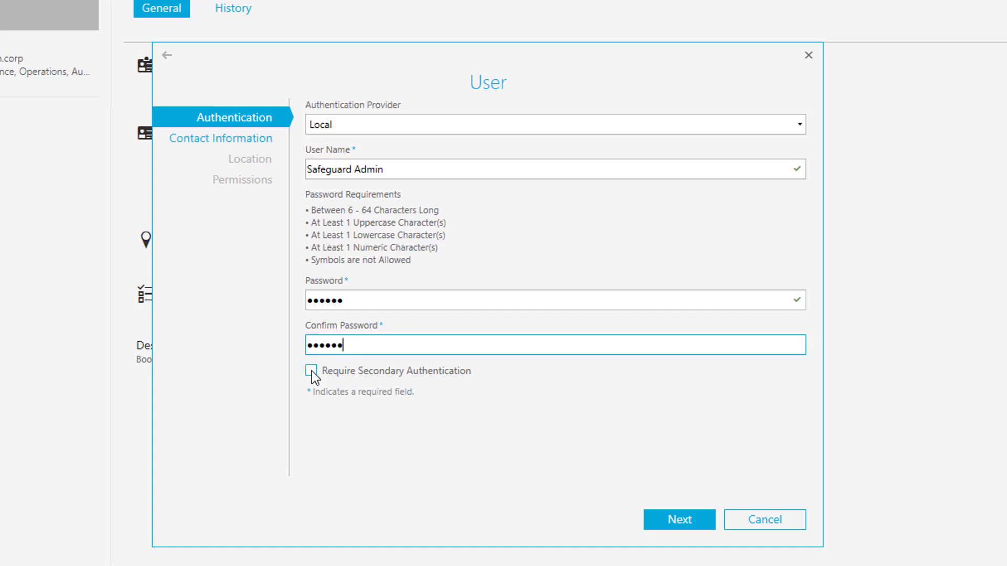
left_click(651, 519)
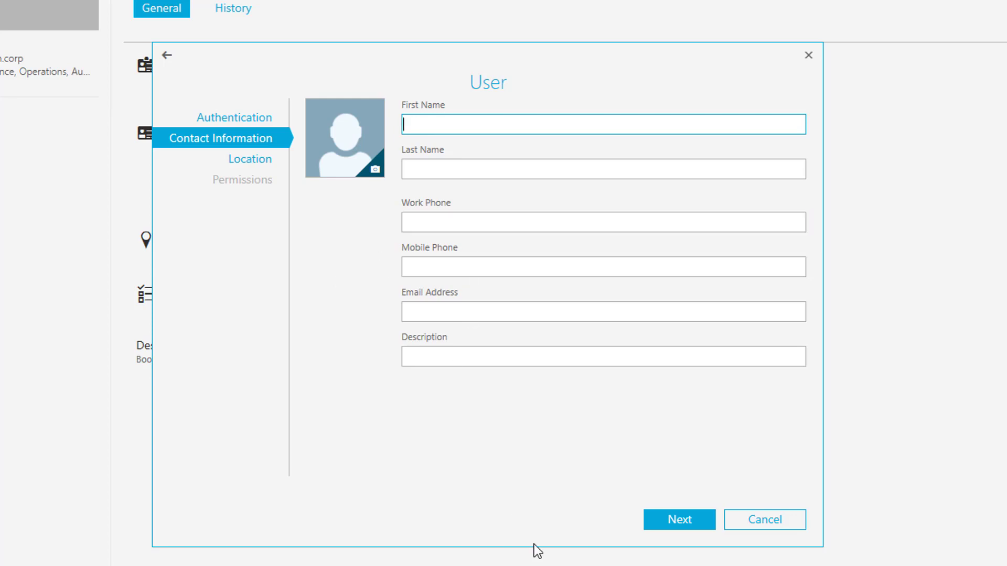
Skip contact and location details, then grant Authorizer, User and Help Desk permissions.
left_click(677, 522)
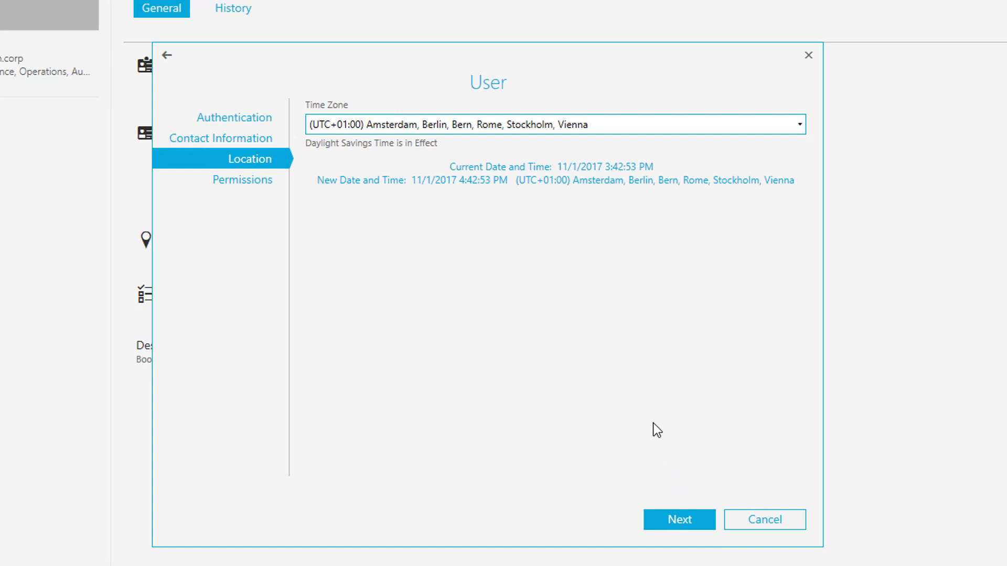
left_click(666, 518)
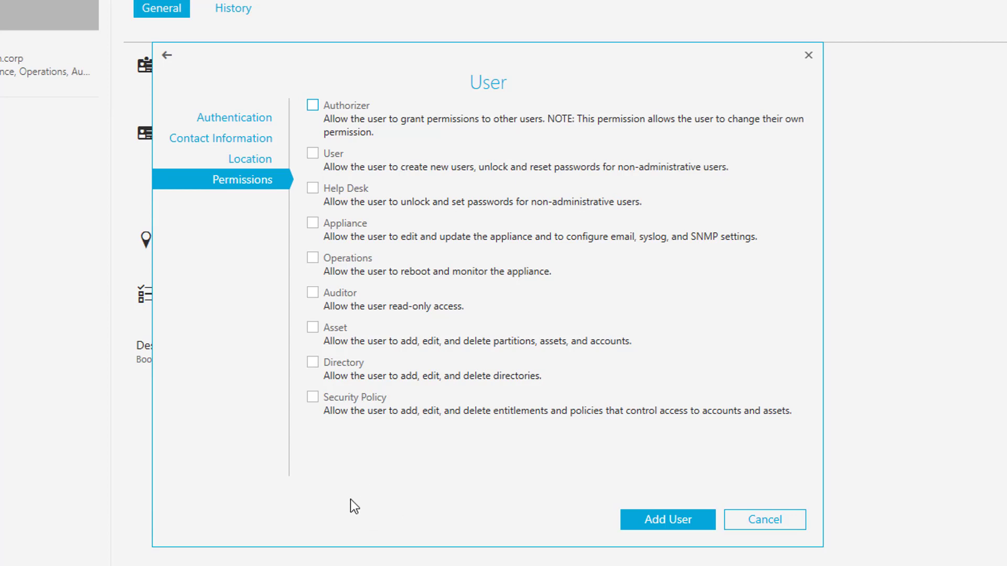
left_click(313, 105)
left_click(313, 154)
left_click(313, 187)
Save Safeguard Admin, view its details in the Users list, then begin another new user.
left_click(687, 519)
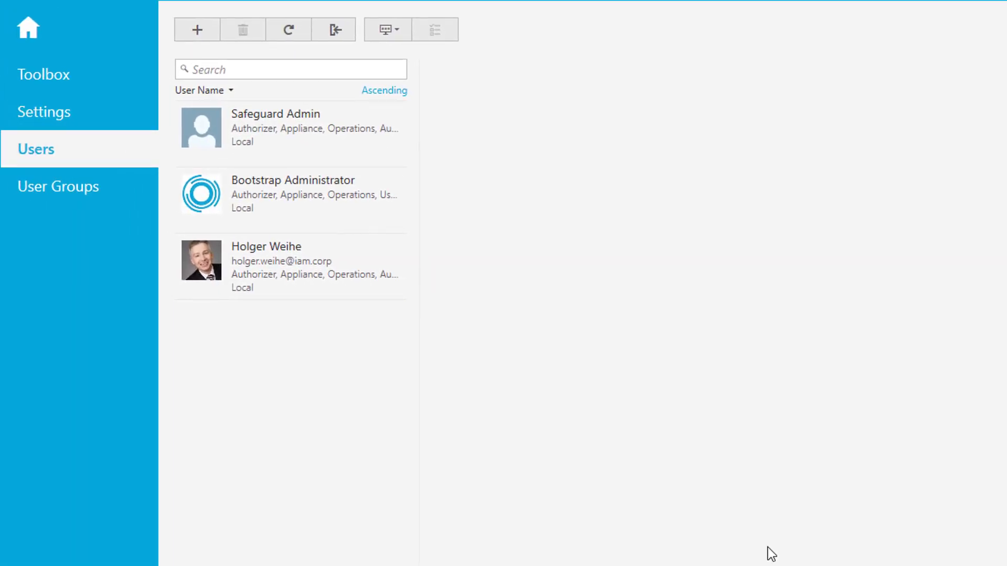
left_click(330, 119)
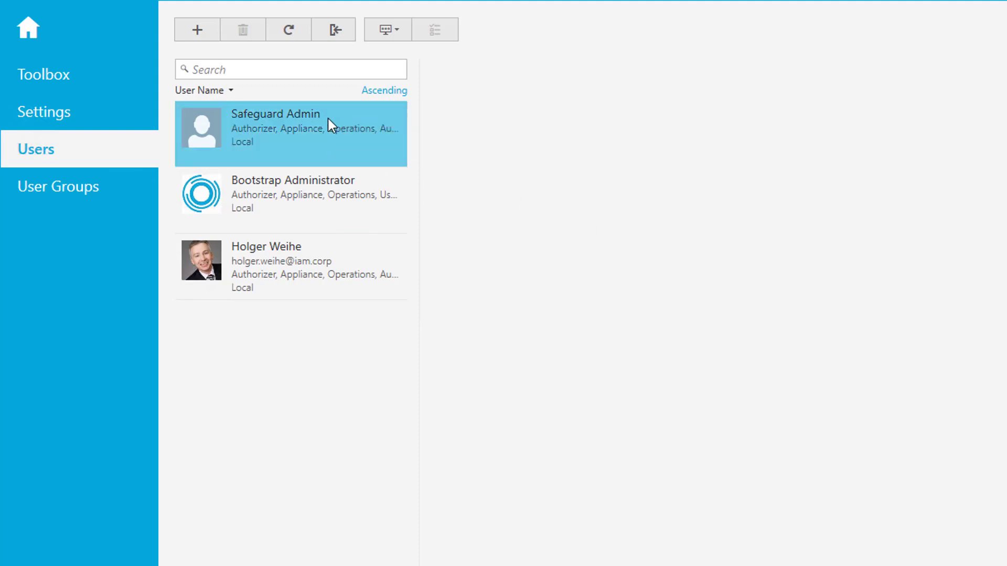
left_click(328, 116)
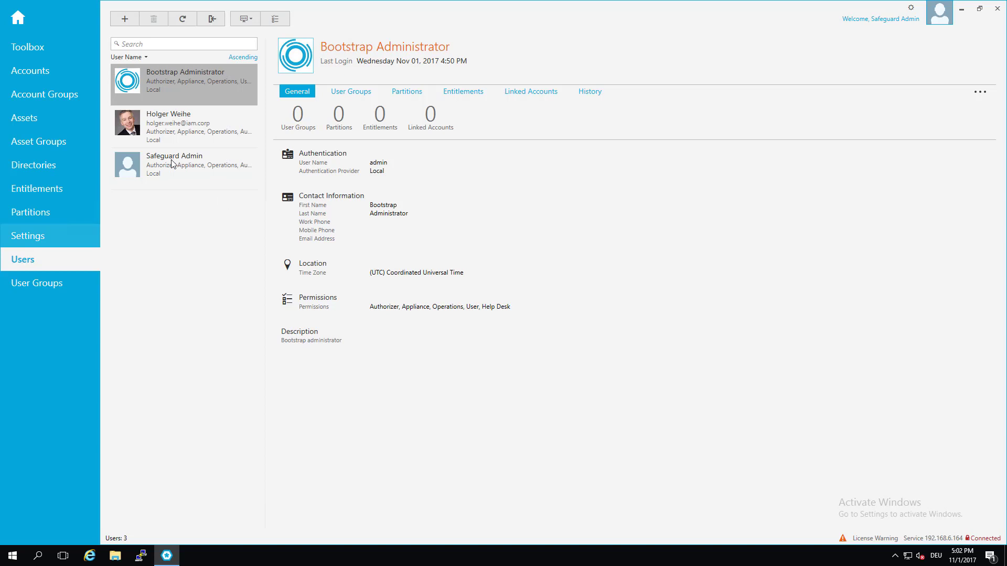
left_click(124, 20)
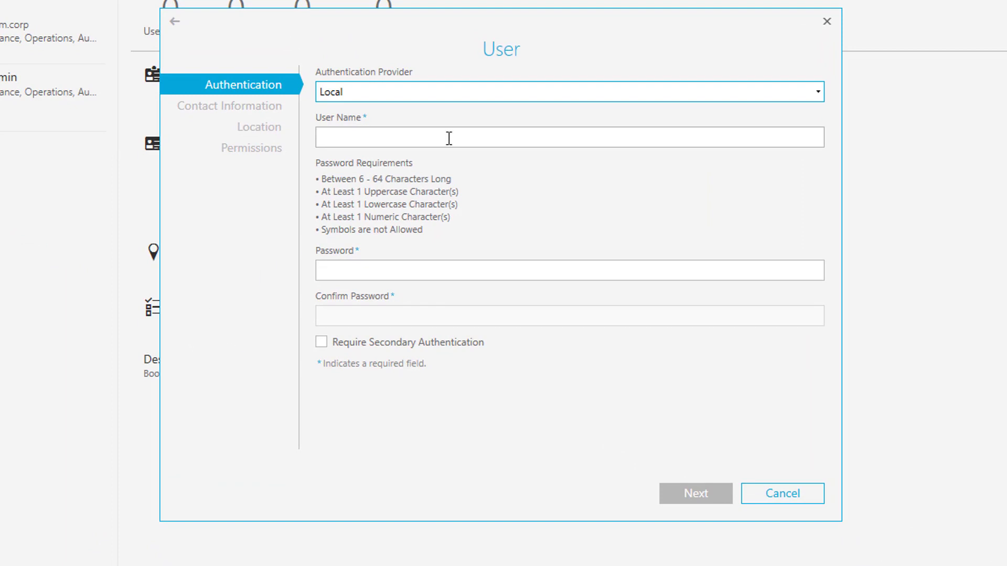
Set the new user's authentication provider to IAM.corp.
left_click(542, 99)
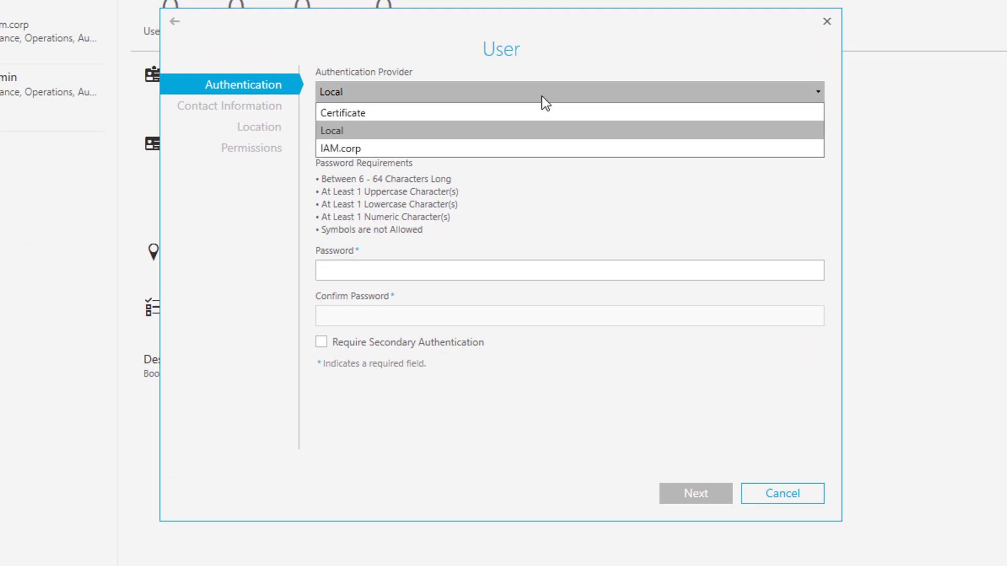
left_click(452, 147)
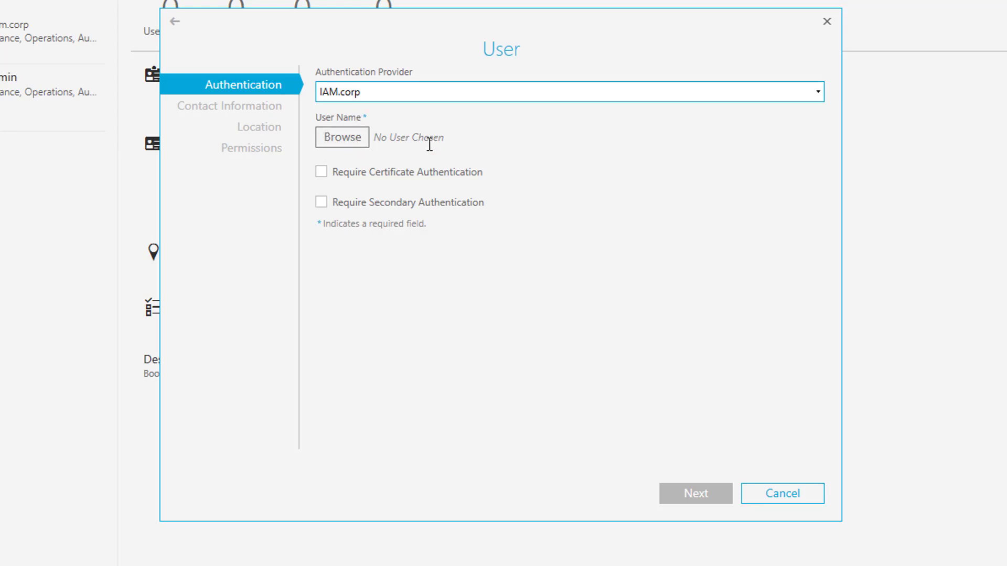
Search IAM.corp for 'a' and pick the Product Development user as the user name.
left_click(361, 141)
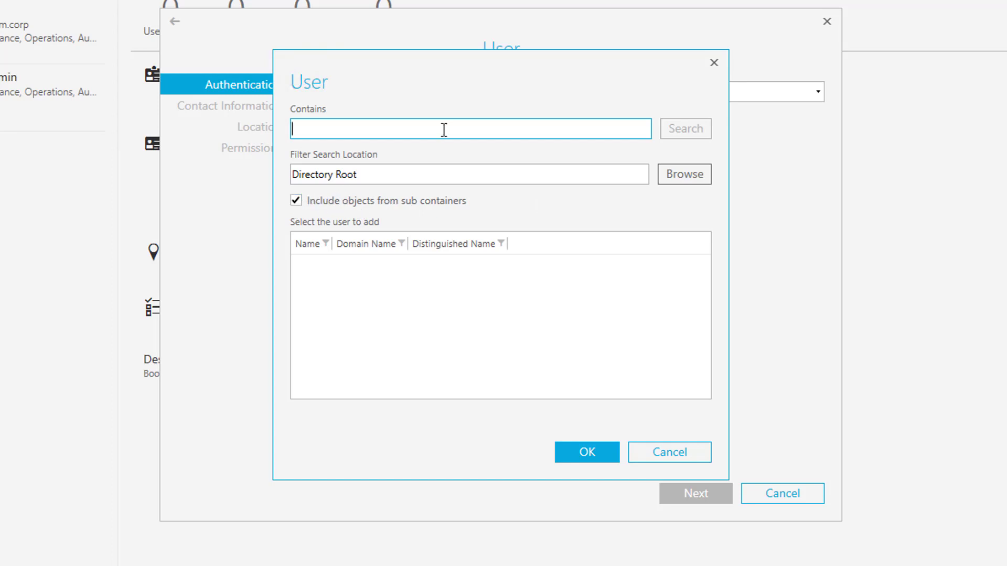
type("a")
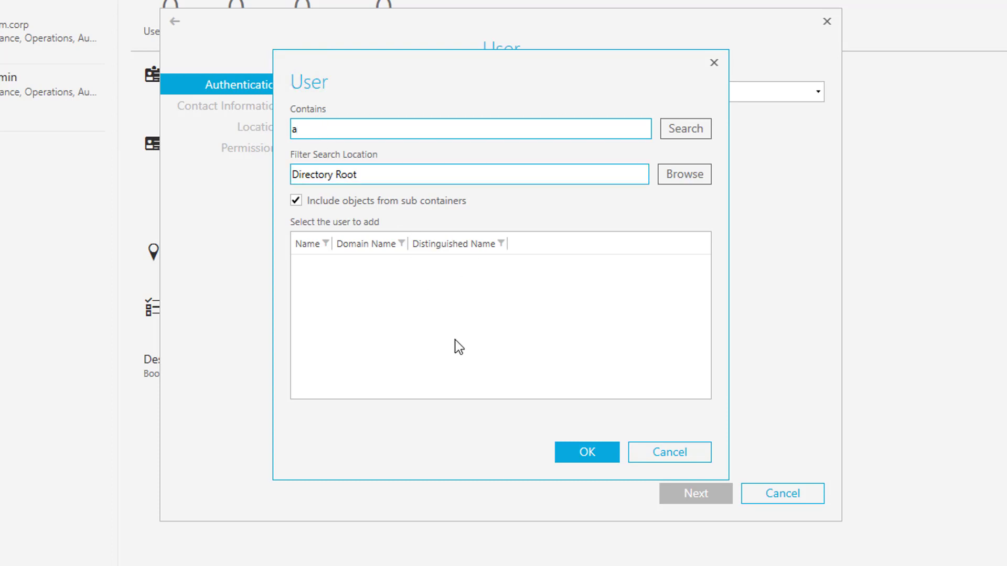
left_click(678, 127)
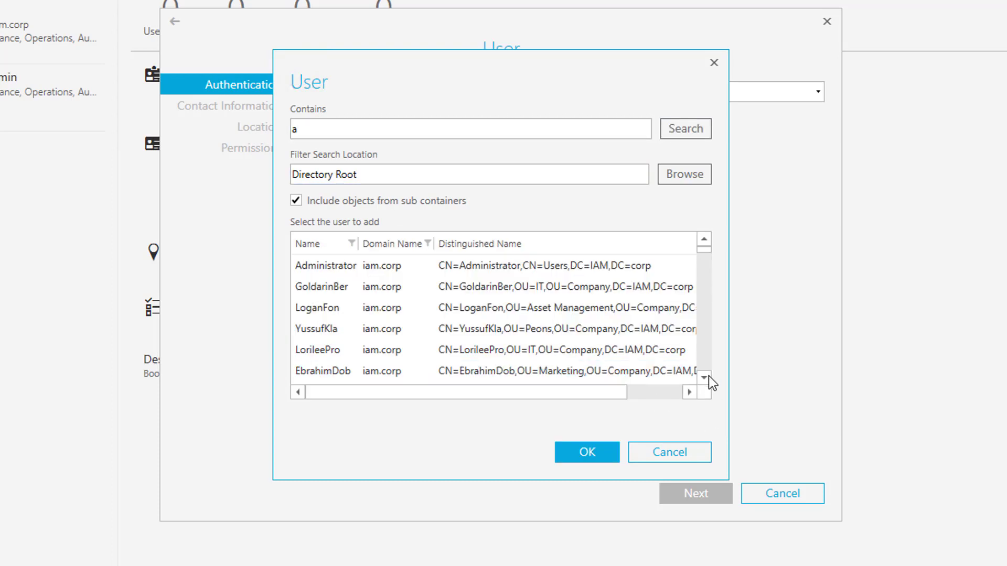
scroll(709, 375, "down", 3)
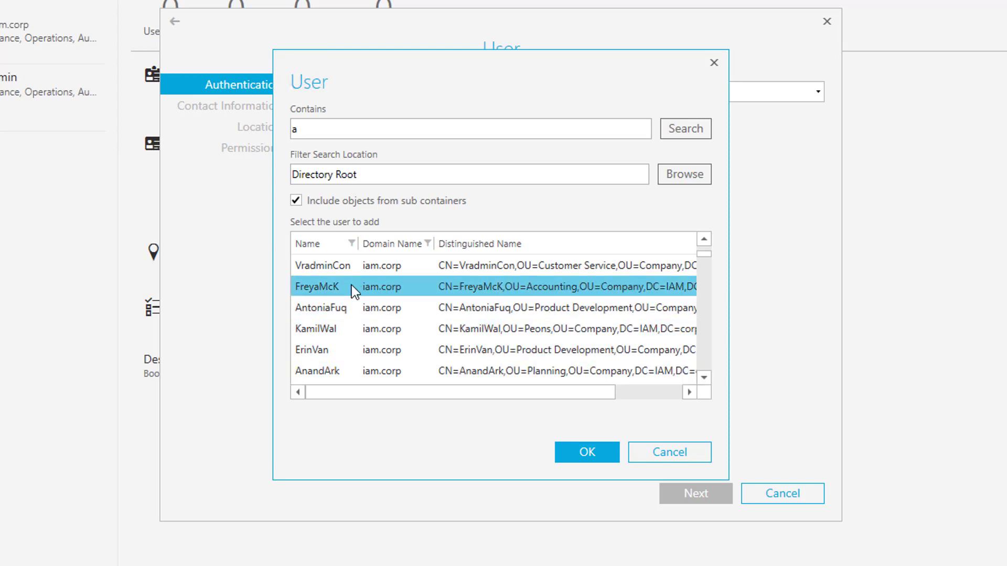
left_click(330, 349)
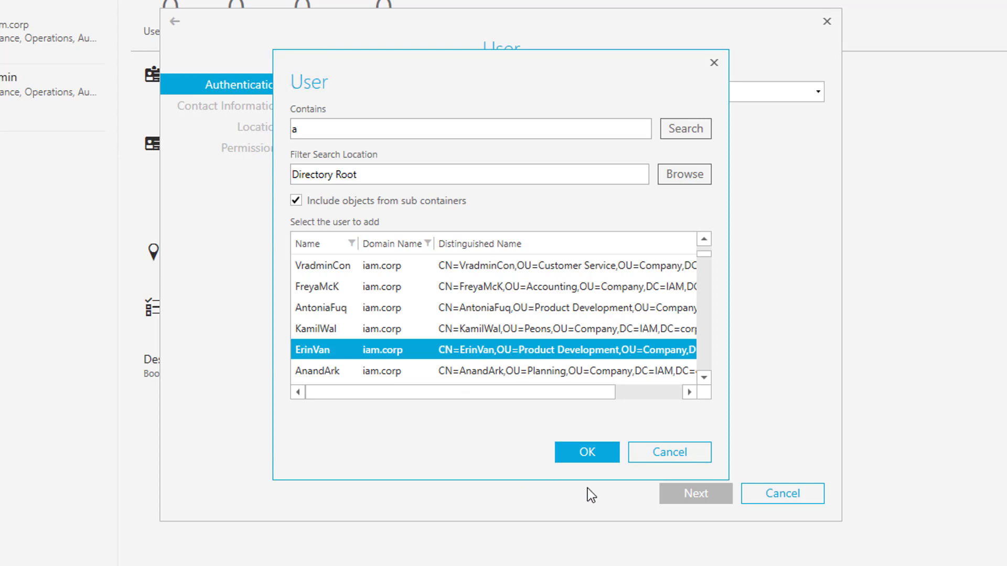
left_click(587, 454)
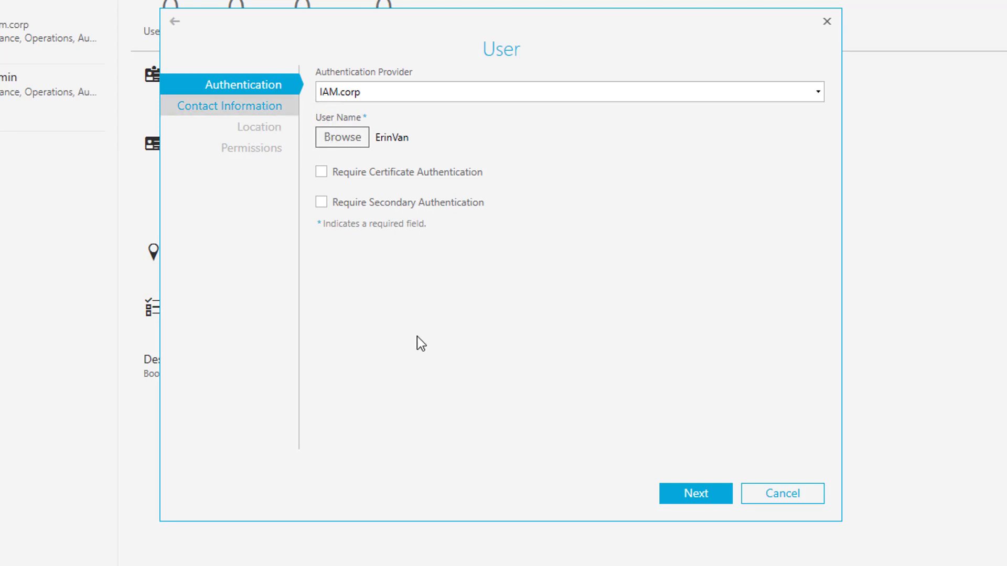
Go to Contact Information, recheck the Authentication step, then return to Contact Information.
left_click(688, 498)
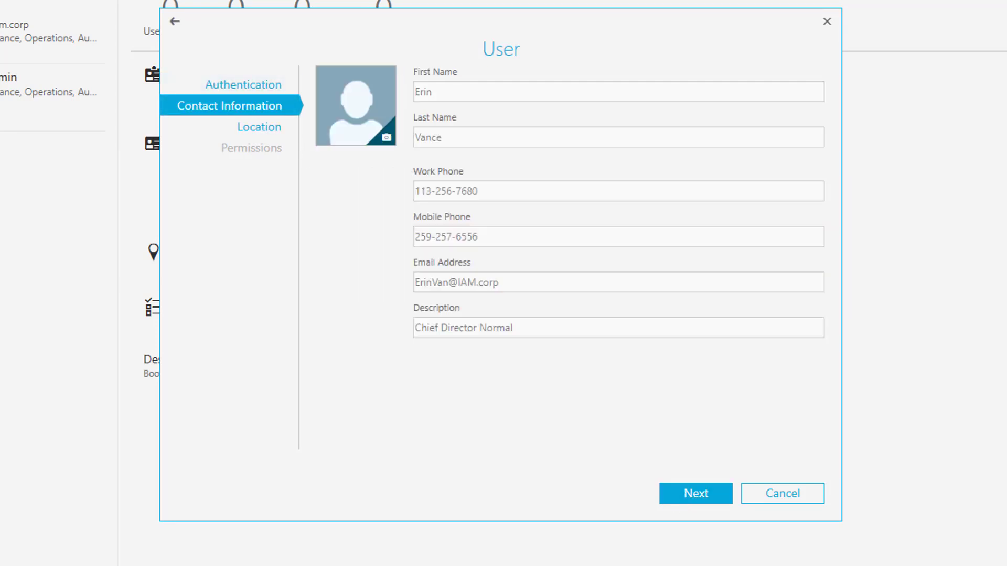
left_click(249, 87)
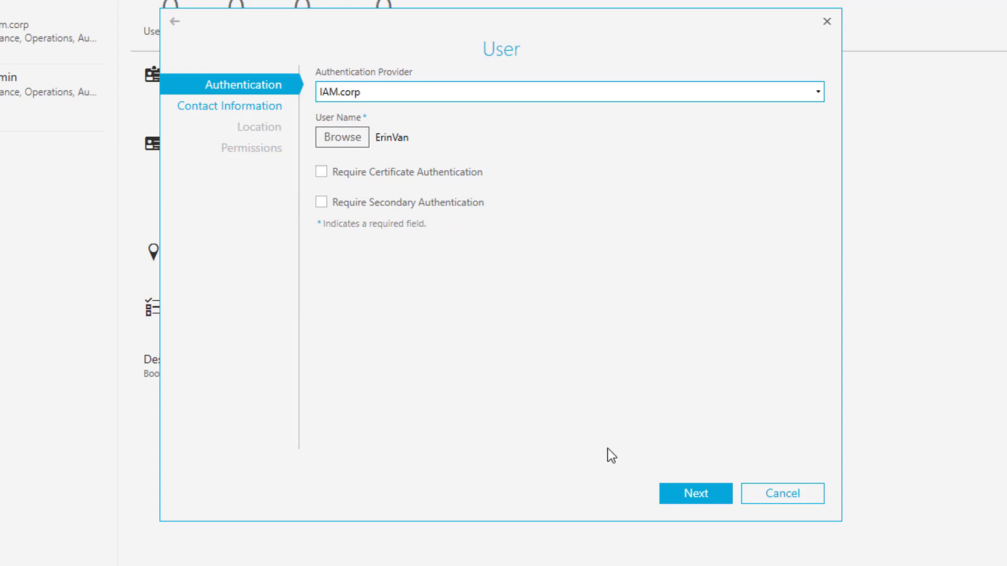
left_click(696, 494)
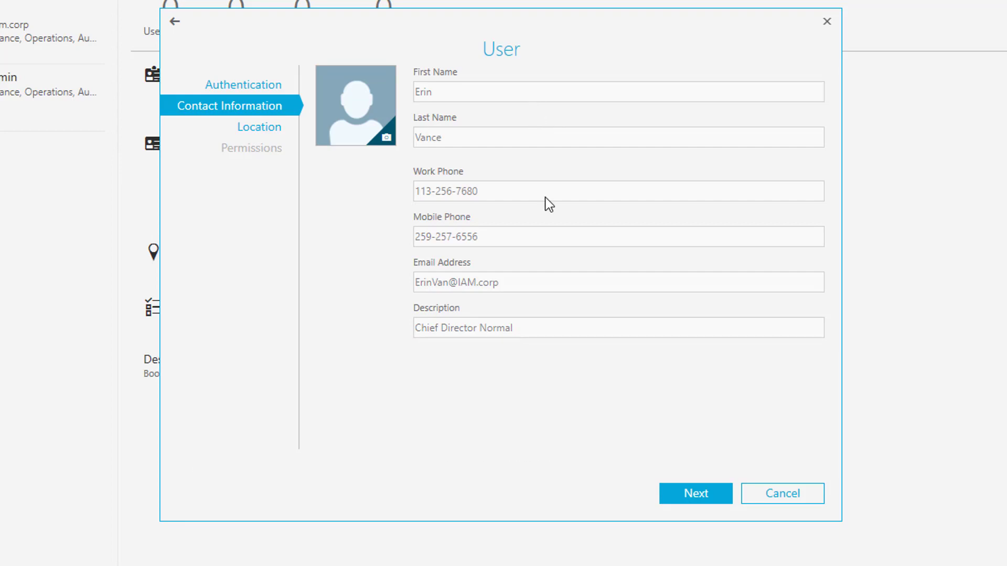
Set the user's time zone to (UTC+01:00) Windhoek.
left_click(696, 493)
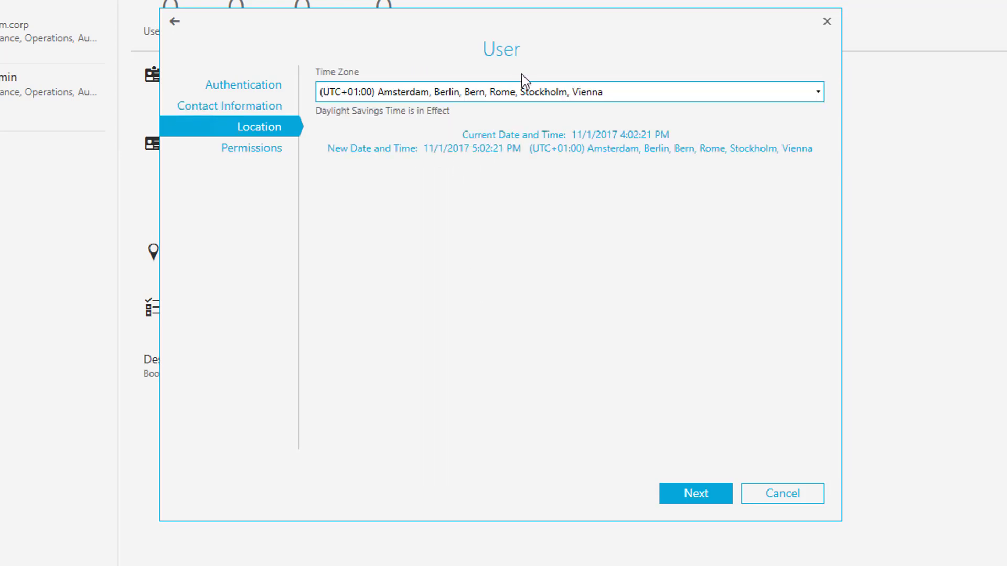
left_click(517, 96)
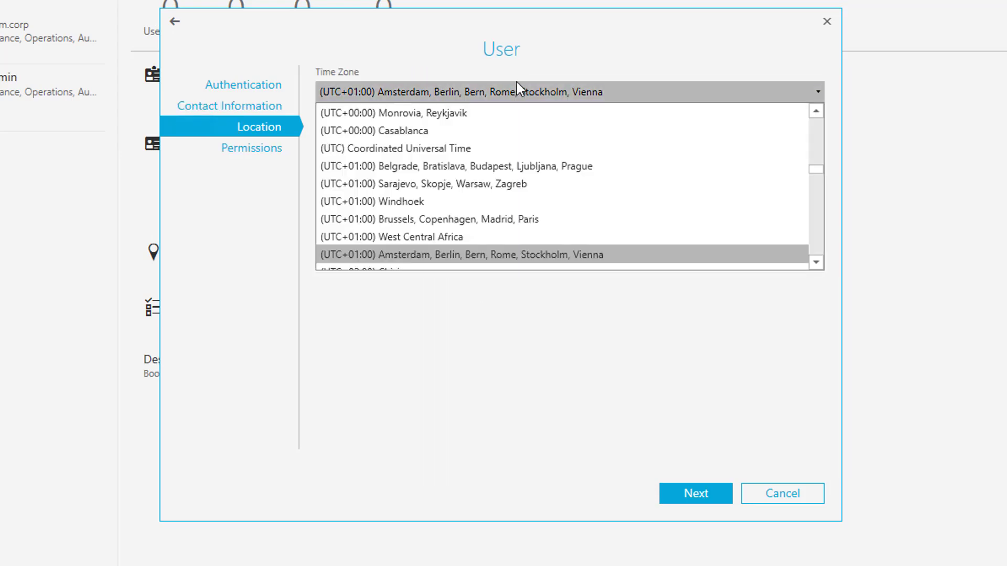
left_click(431, 202)
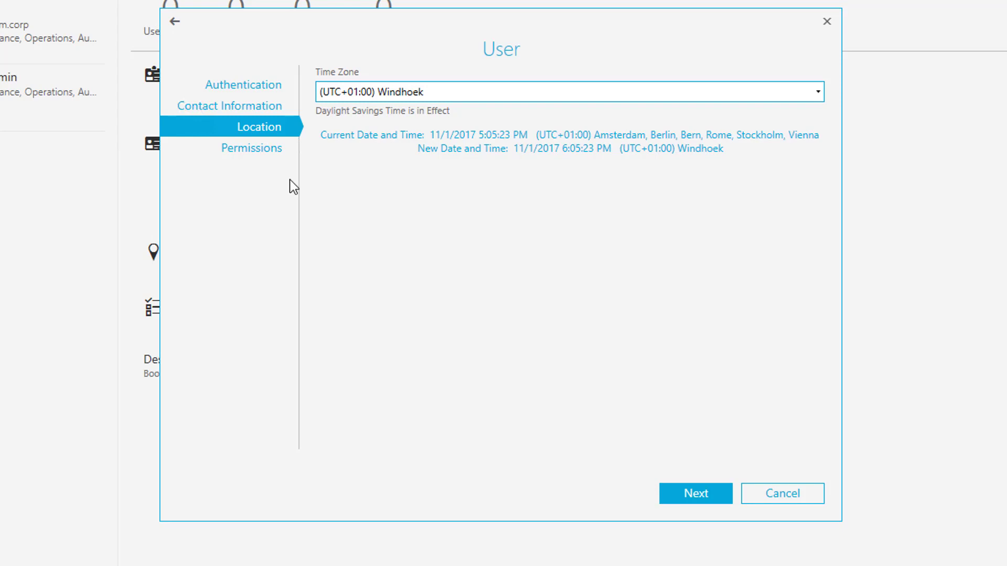
Grant the Operations, Appliance and Directory permissions.
left_click(259, 149)
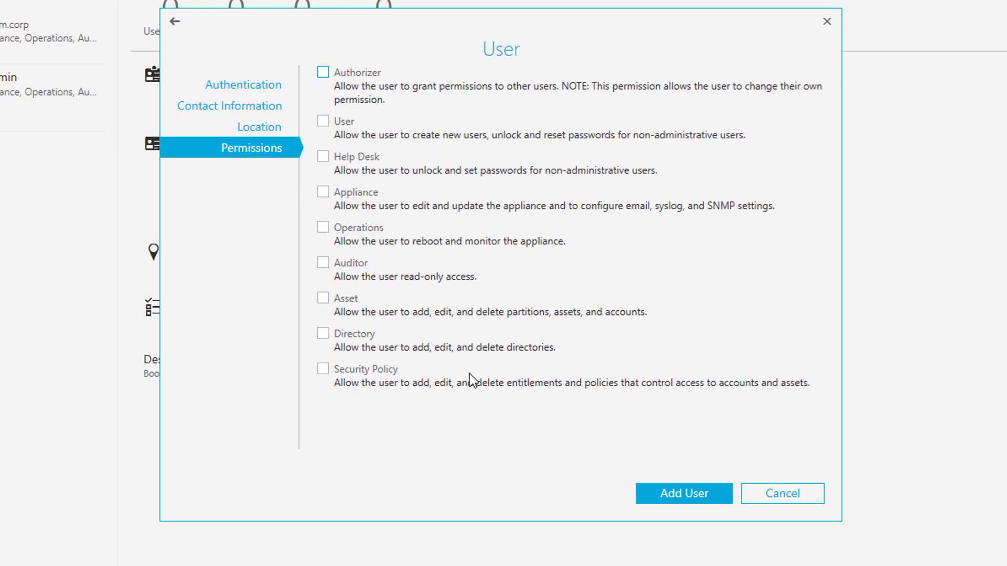
left_click(322, 228)
left_click(323, 193)
left_click(323, 334)
Save the IAM.corp directory user with Appliance, Operations and Directory permissions.
left_click(681, 498)
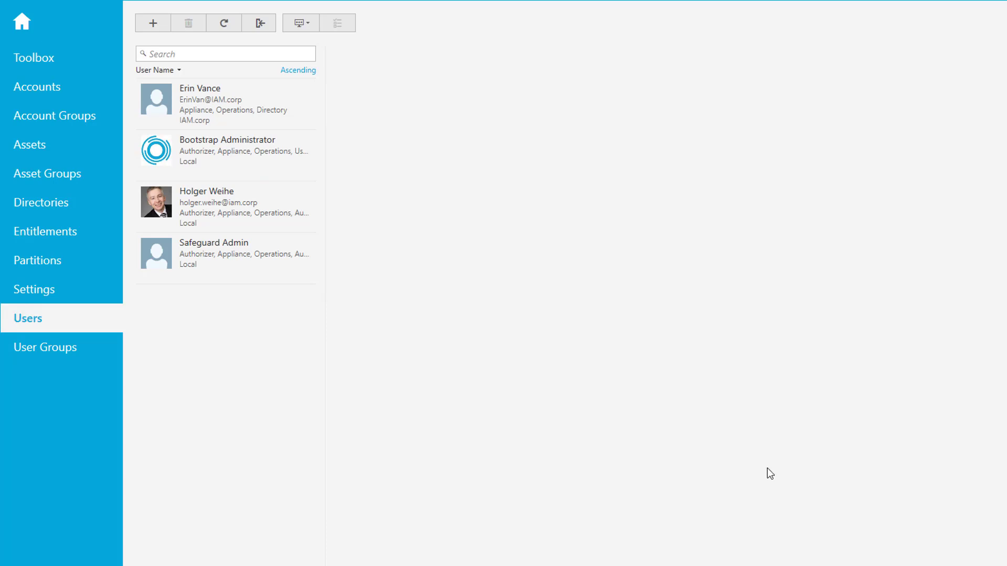
Show the IAM.corp entry under Directories and open a blank Directory dialog for a new connection.
left_click(44, 203)
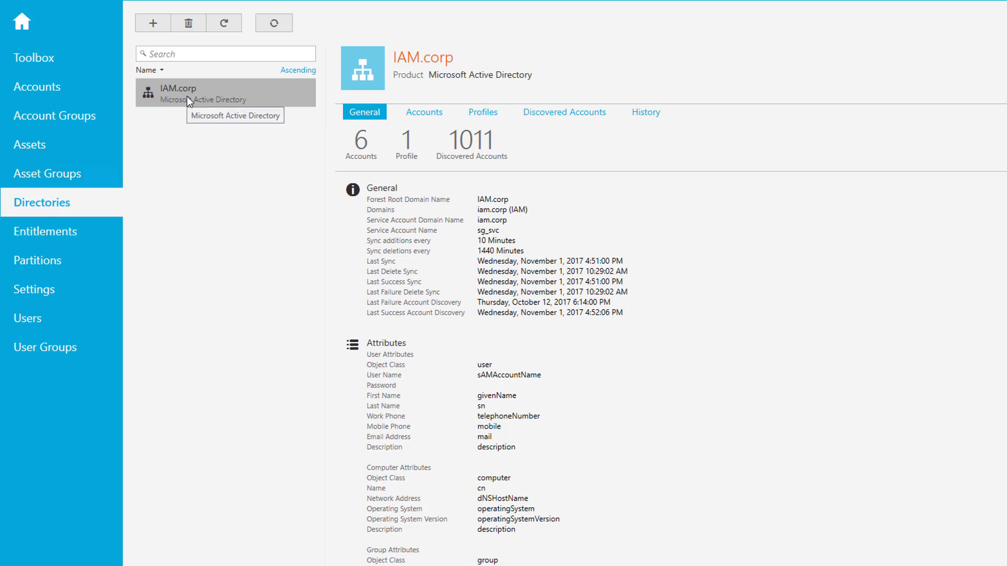
left_click(153, 25)
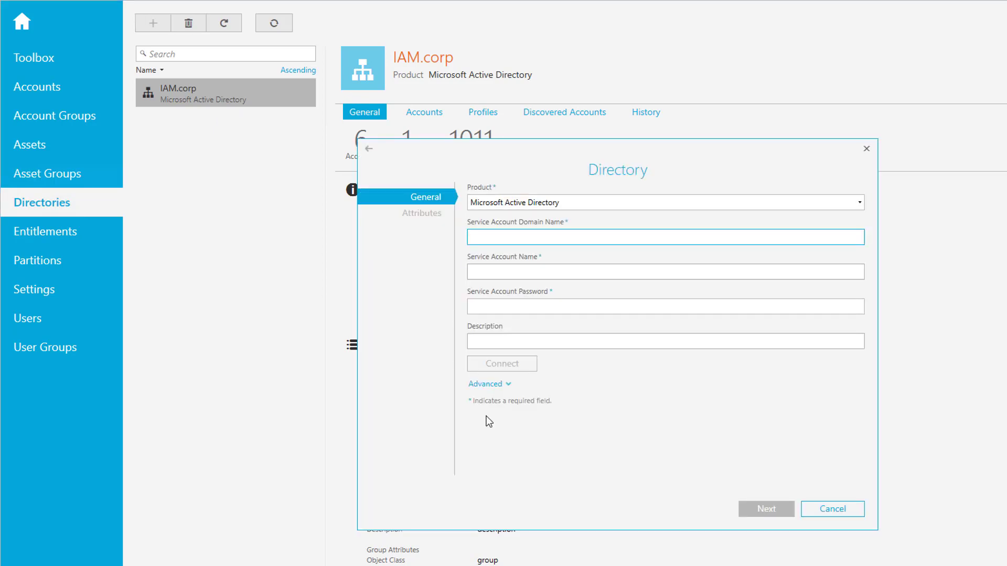